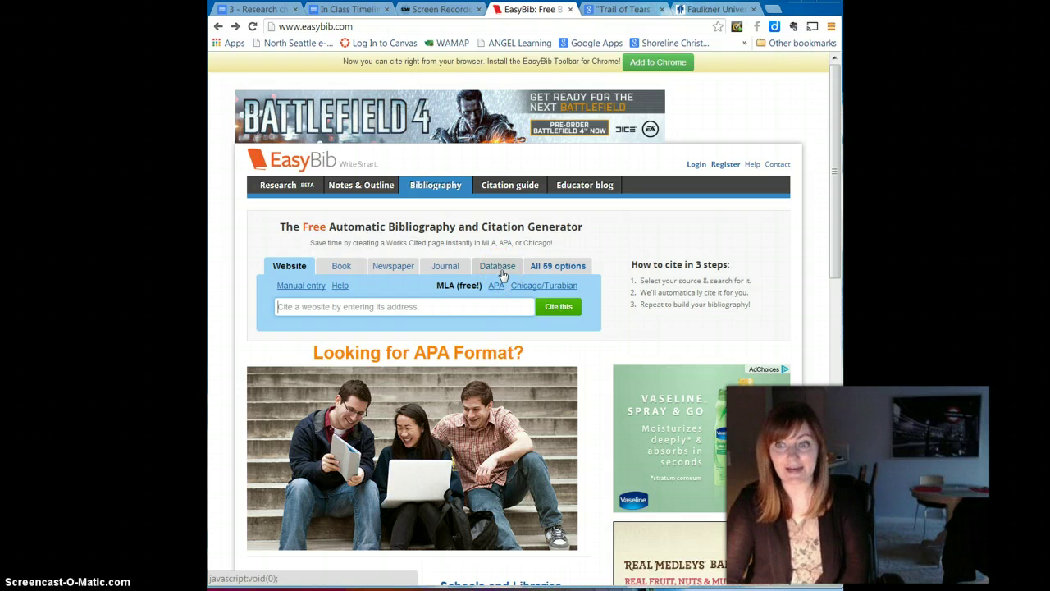
# Look over the full list of source types that can be cited
pyautogui.click(545, 267)
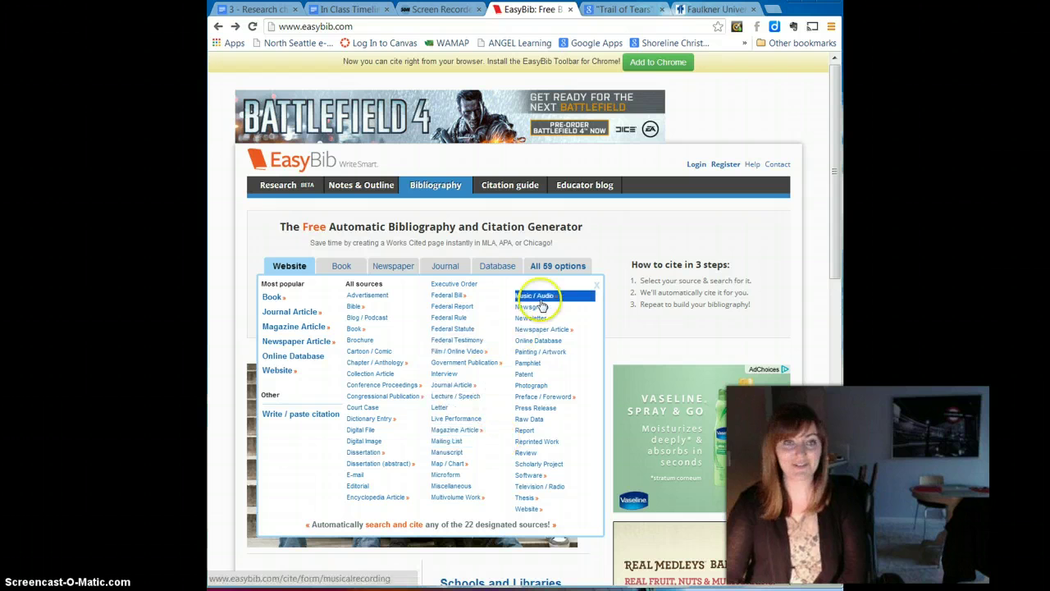
pyautogui.click(262, 230)
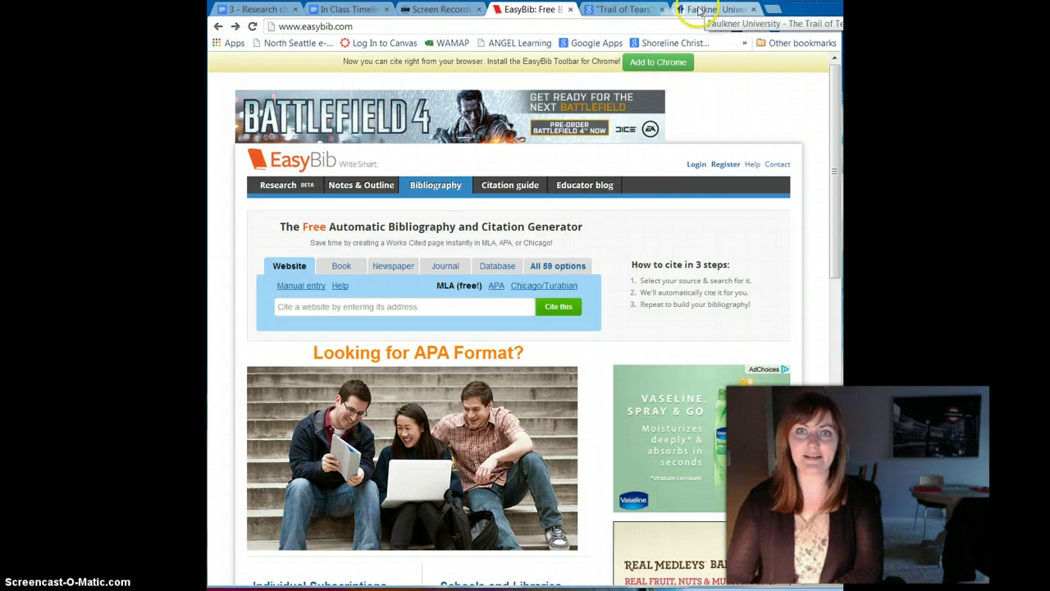
# Copy the web address of Faulkner University's Trail of Tears article and cite it as a website in EasyBib
pyautogui.click(637, 10)
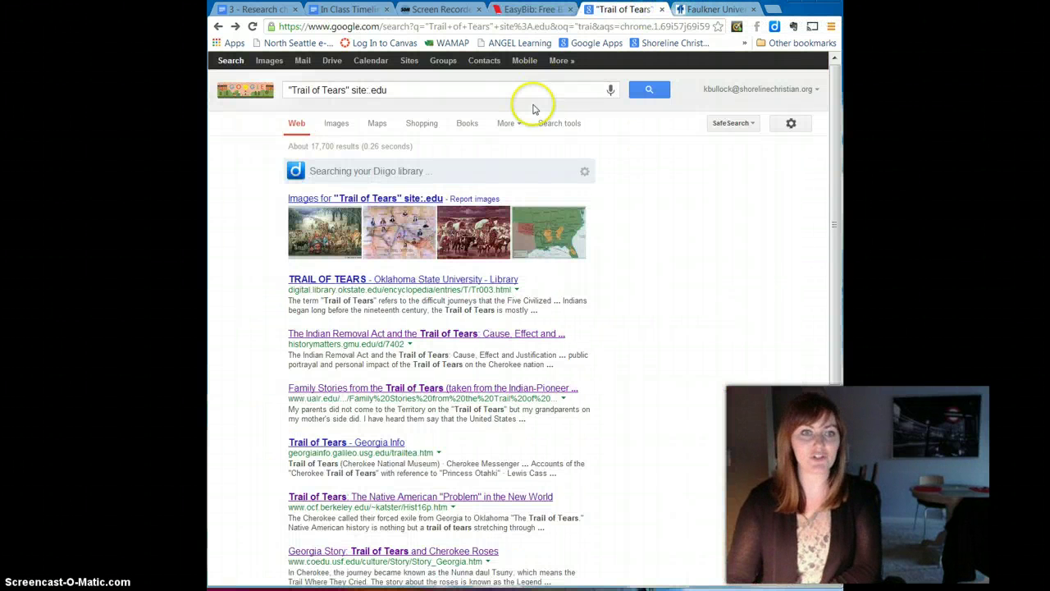
pyautogui.click(712, 9)
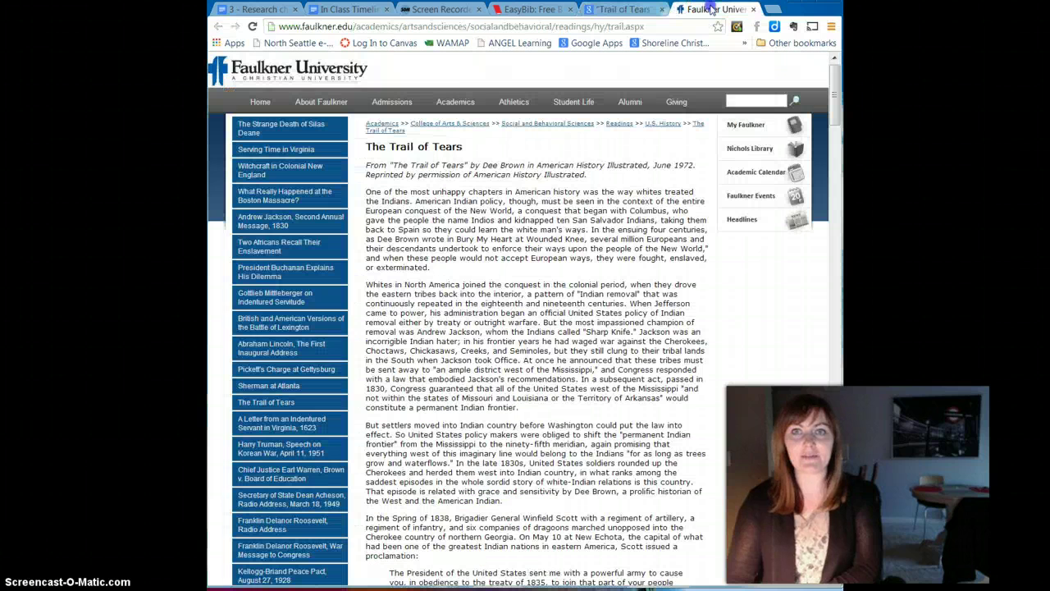
pyautogui.click(376, 27)
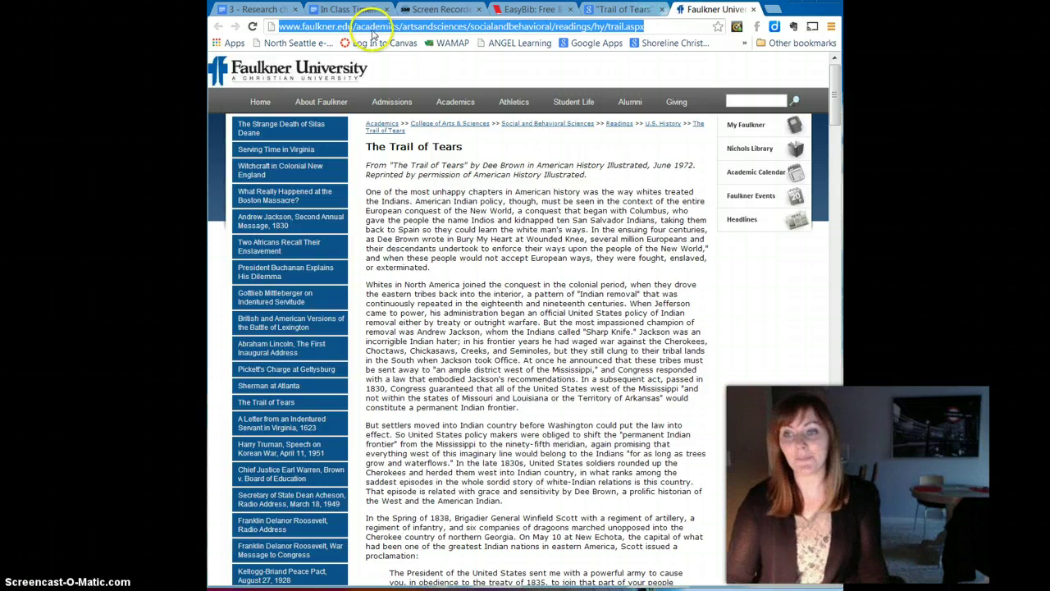
pyautogui.click(529, 9)
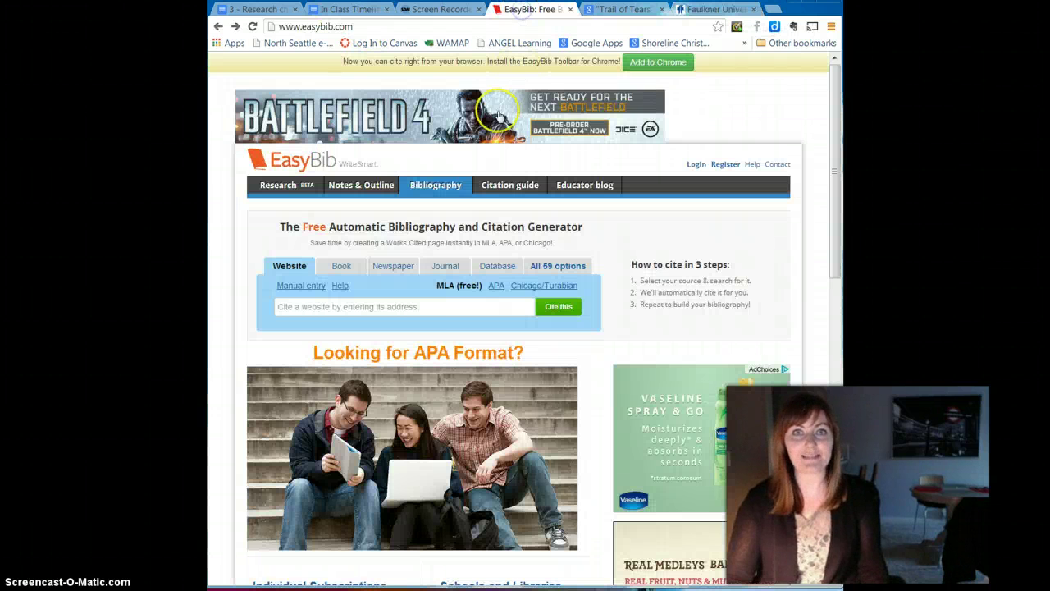
pyautogui.click(431, 310)
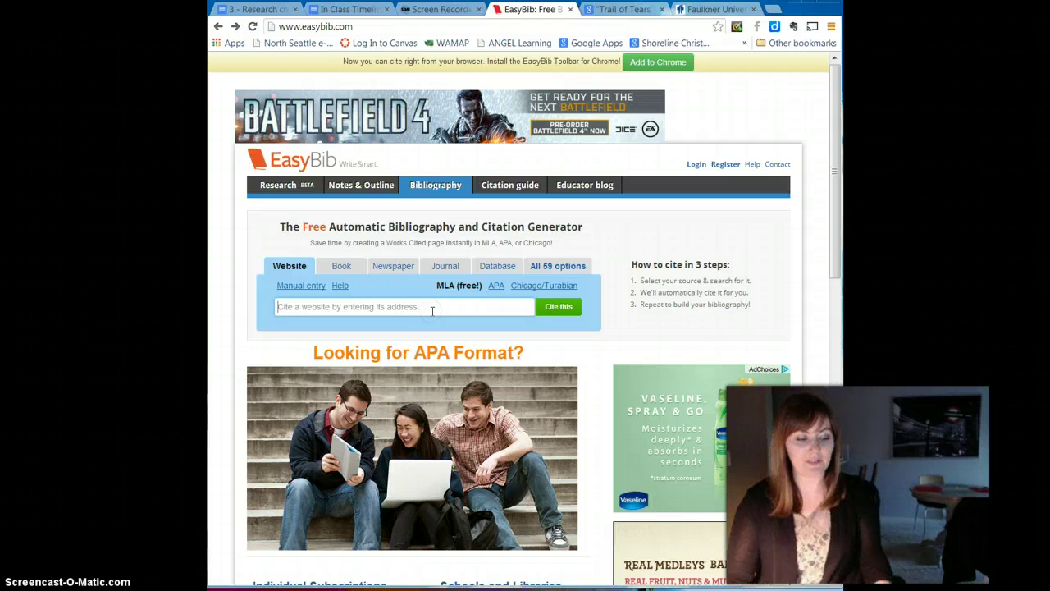
pyautogui.hotkey('ctrl', 'v')
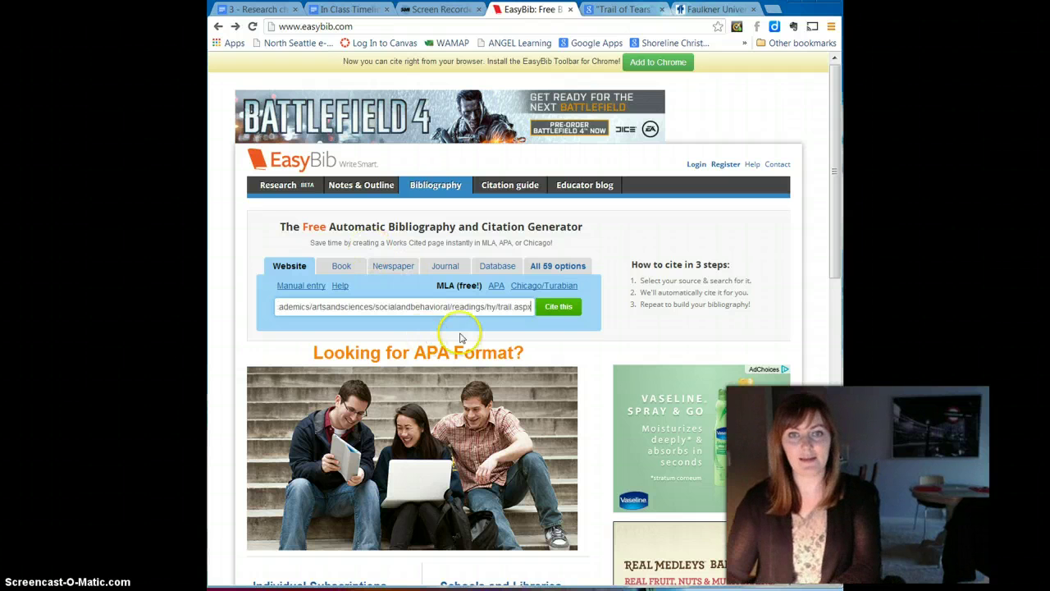
pyautogui.click(570, 312)
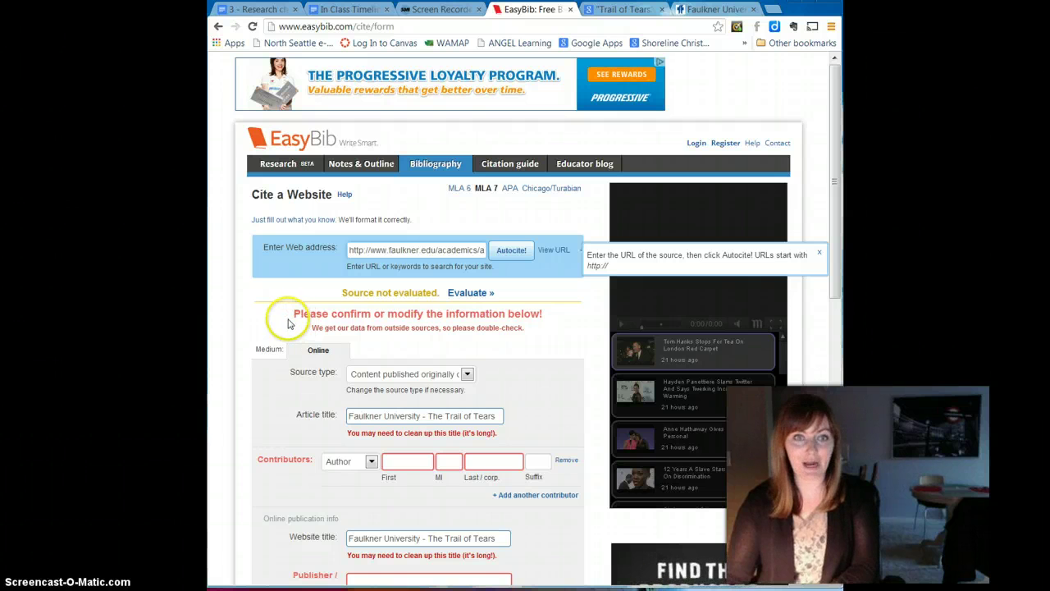
# Examine the available source types for the website citation, keeping the original website content option
pyautogui.scroll(-1, 263, 303)
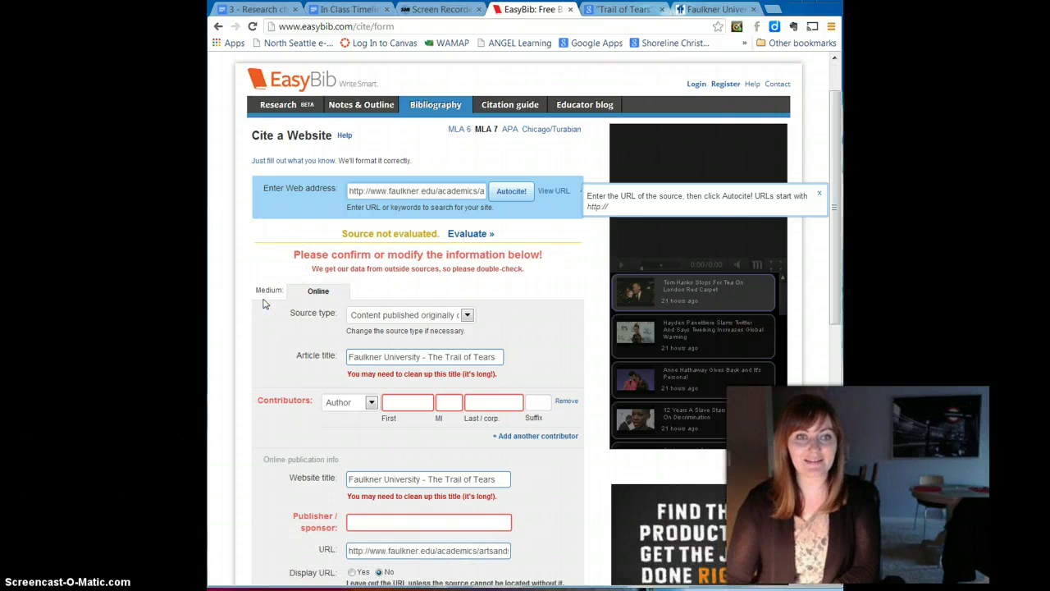
pyautogui.scroll(-1, 263, 303)
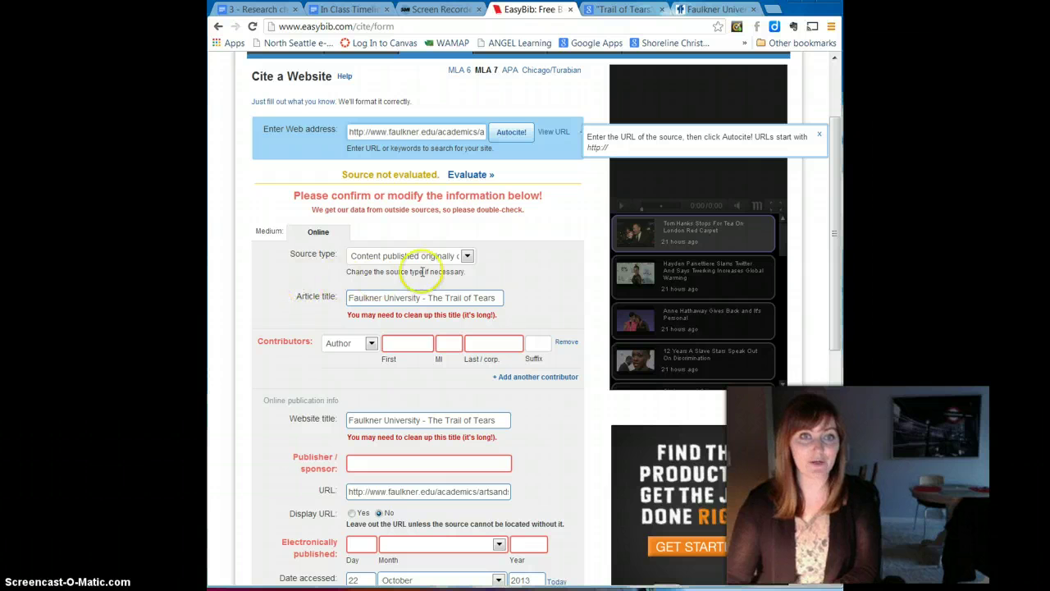
pyautogui.click(467, 255)
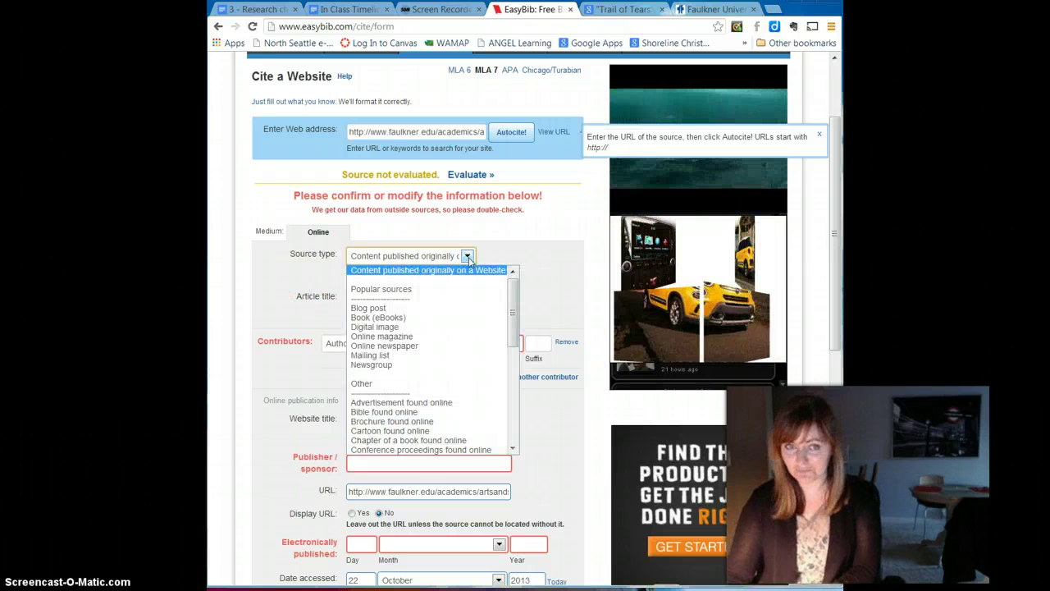
pyautogui.click(466, 255)
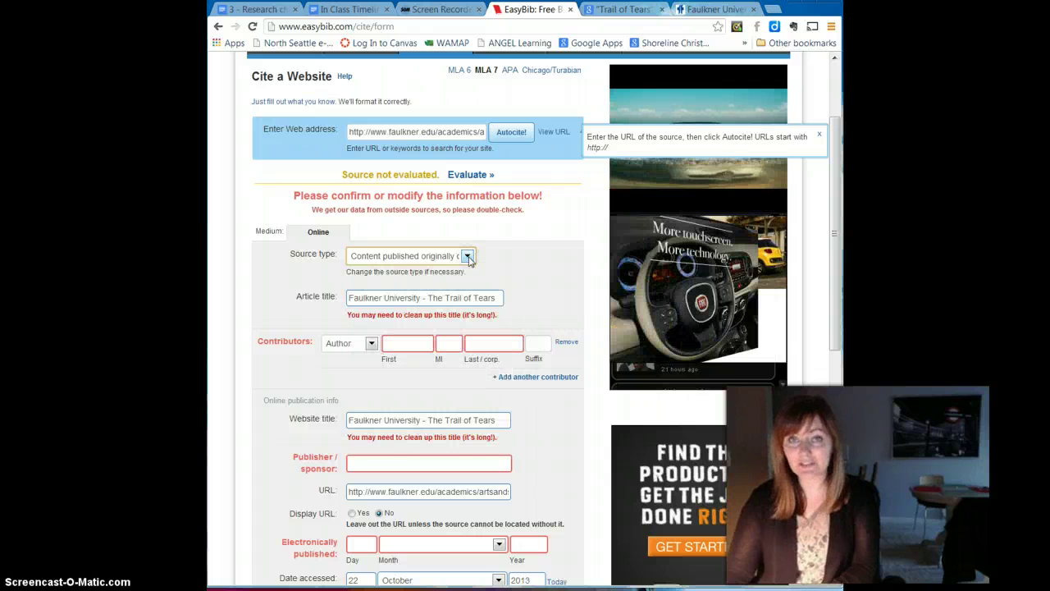
# Check the Faulkner article for its author and enter Dee Brown as the citation's author
pyautogui.click(712, 9)
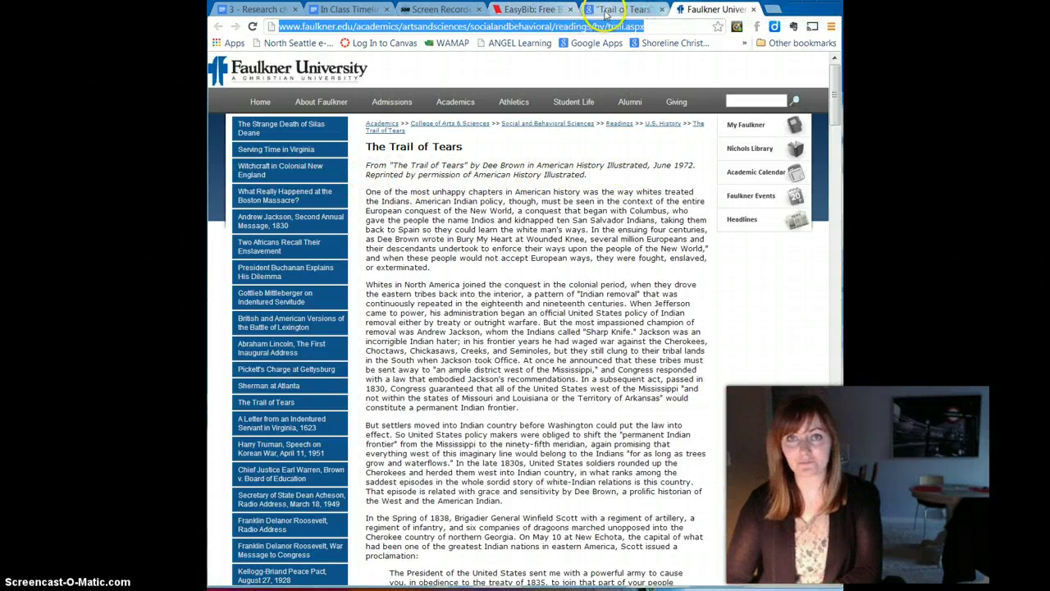
pyautogui.click(529, 9)
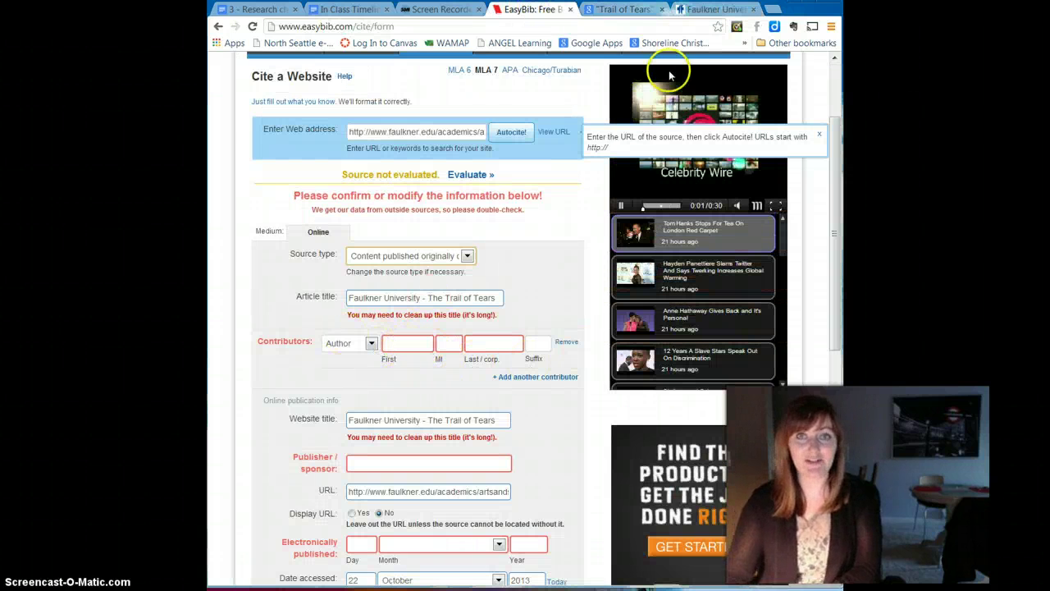
pyautogui.click(715, 10)
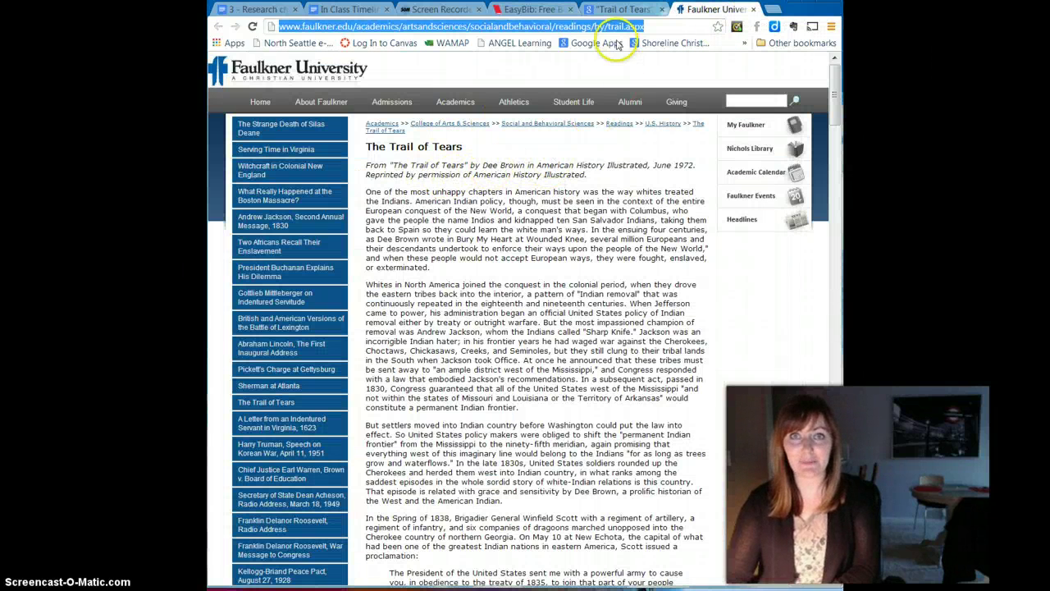
pyautogui.click(540, 10)
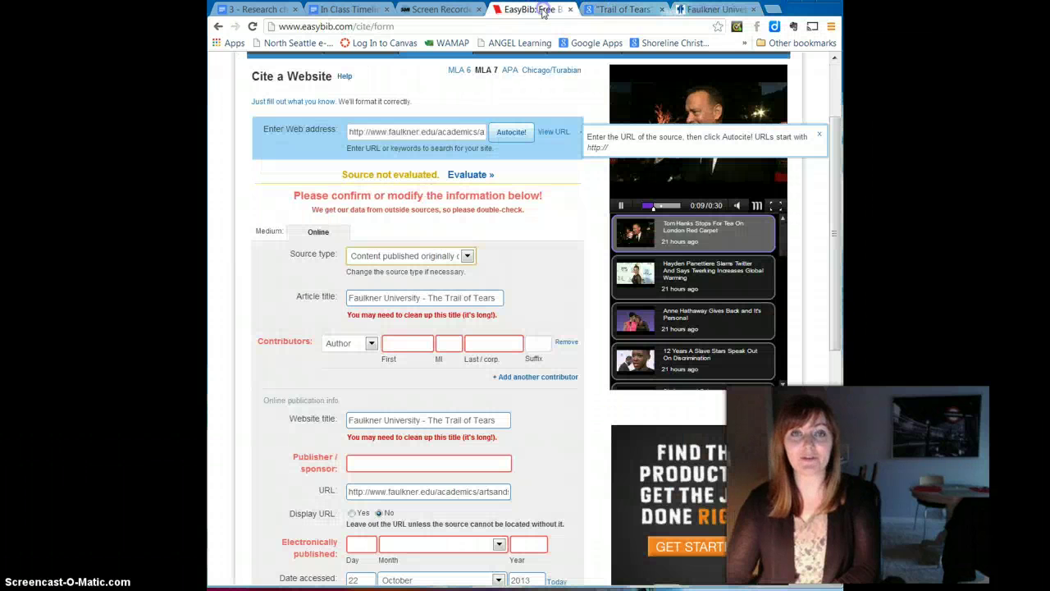
pyautogui.click(407, 341)
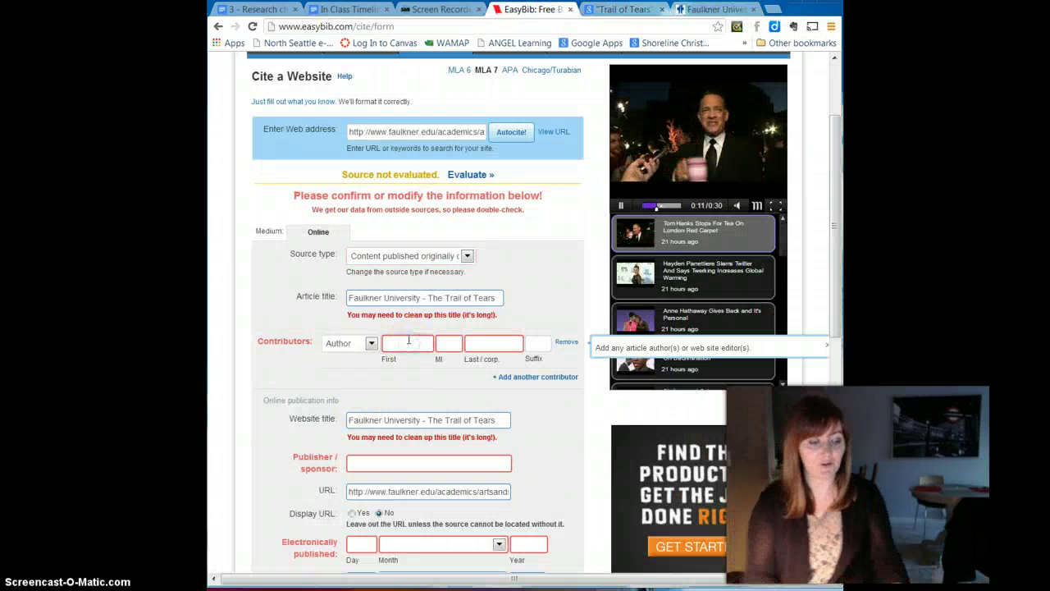
pyautogui.write('Dee')
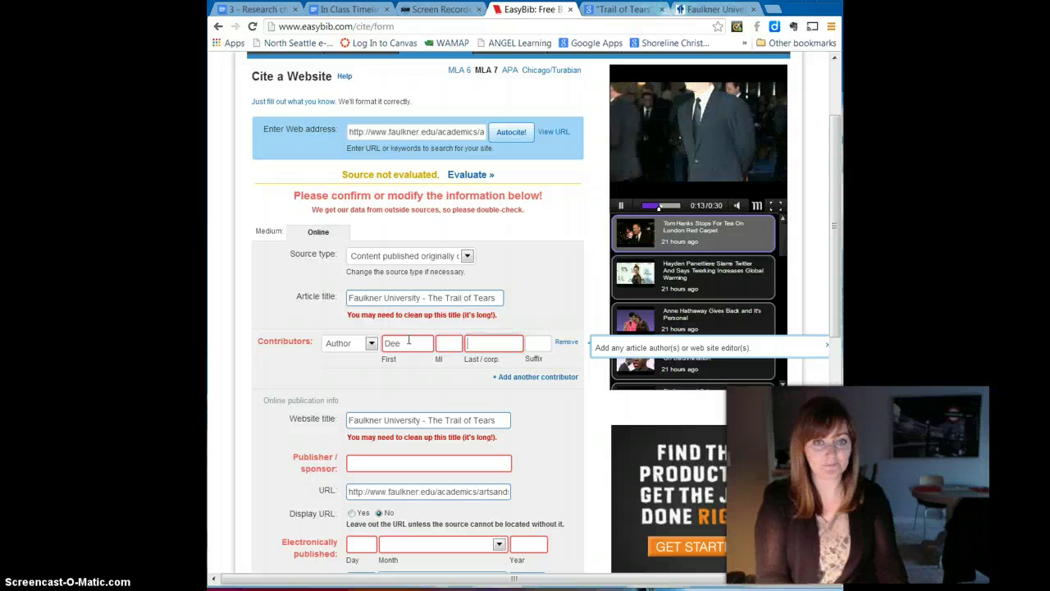
pyautogui.write('Brown')
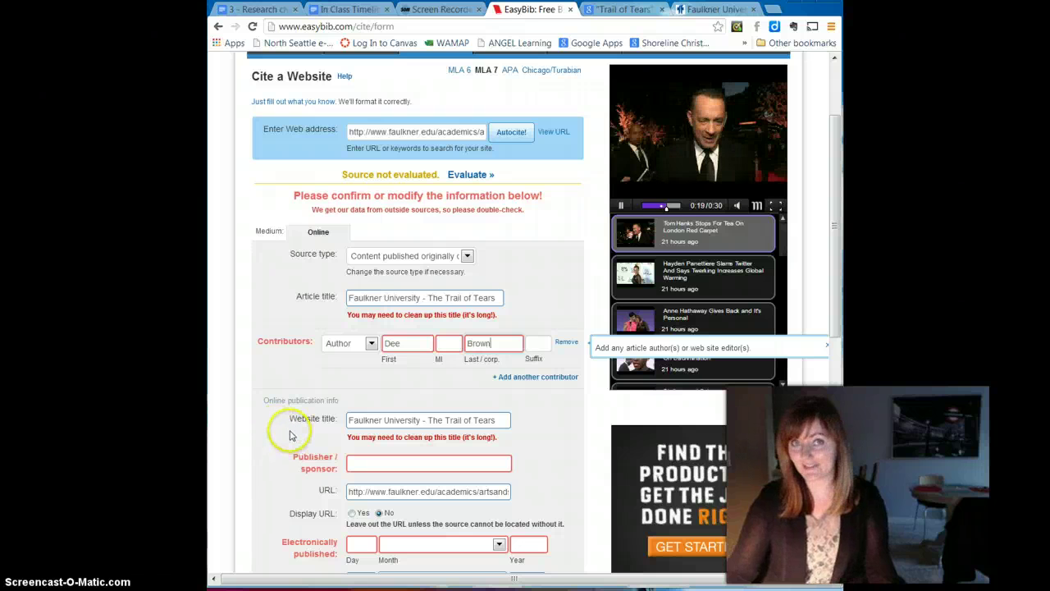
# Enter Faulkner University as the publisher and set the citation to display the URL
pyautogui.scroll(-1, 289, 435)
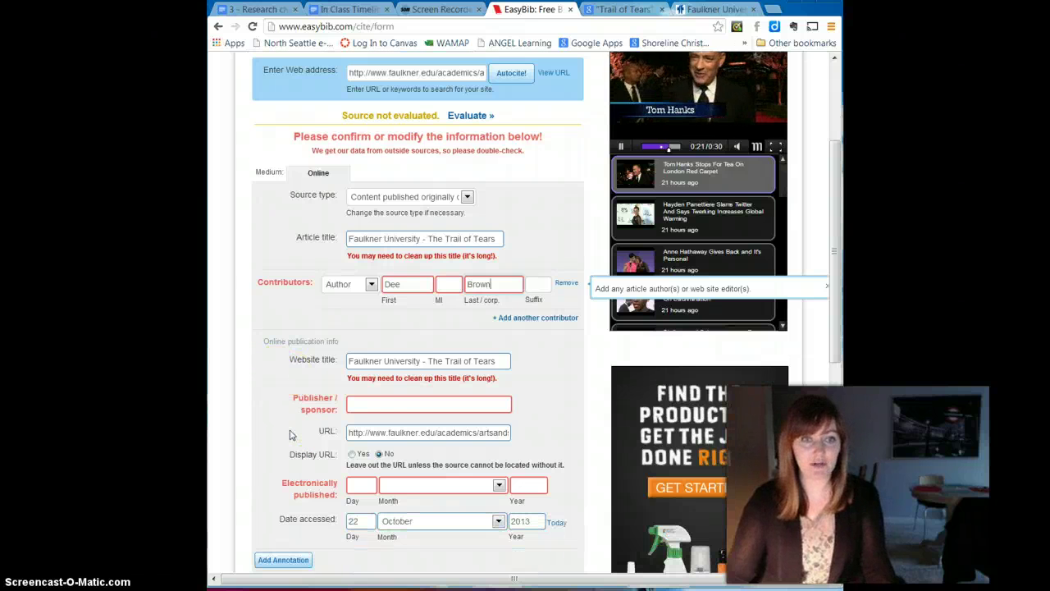
pyautogui.click(394, 405)
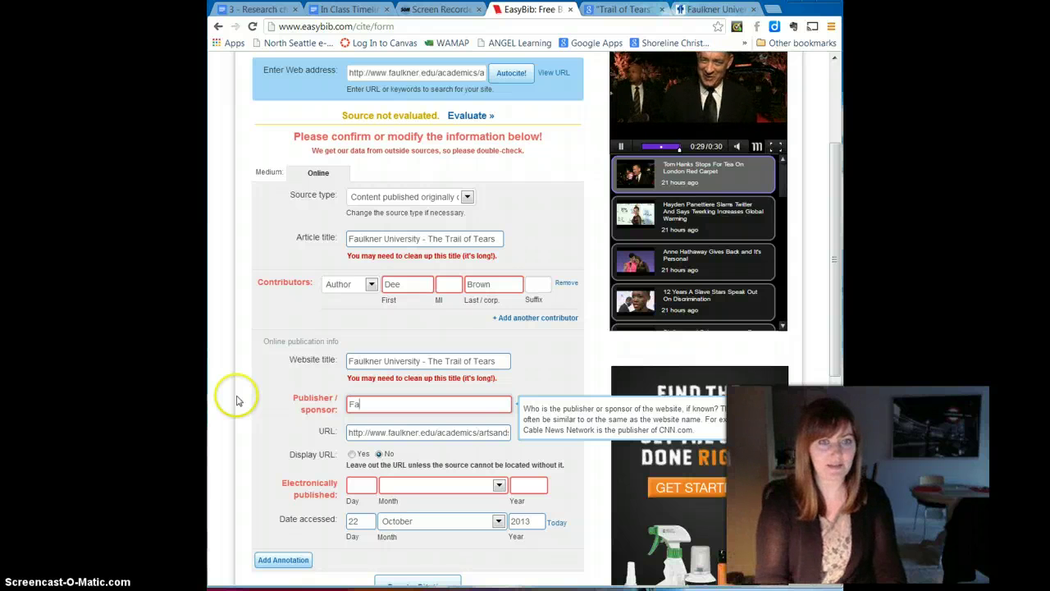
pyautogui.write('Faulkne')
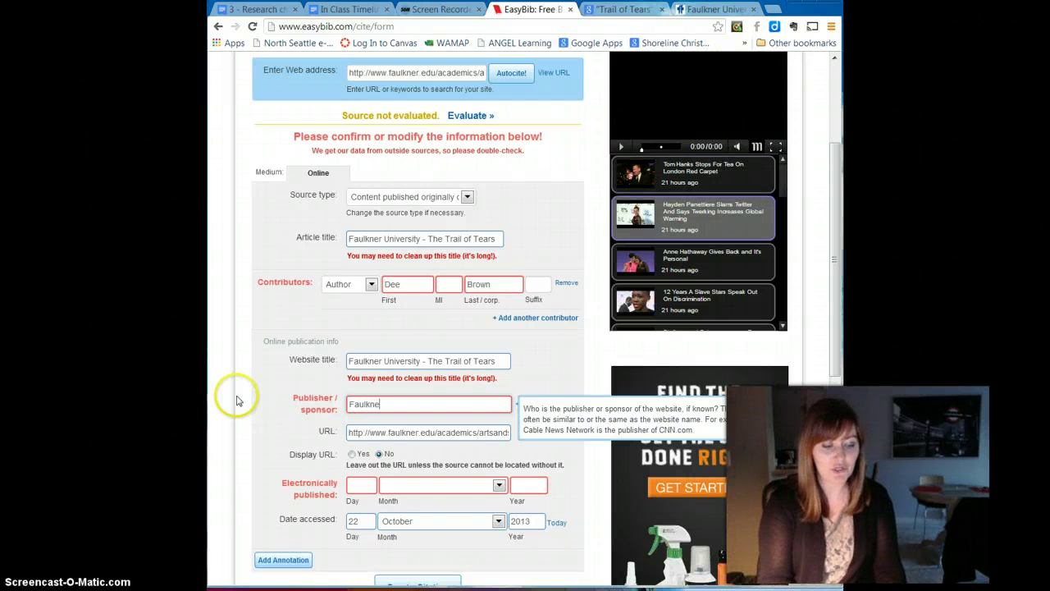
pyautogui.write('r University')
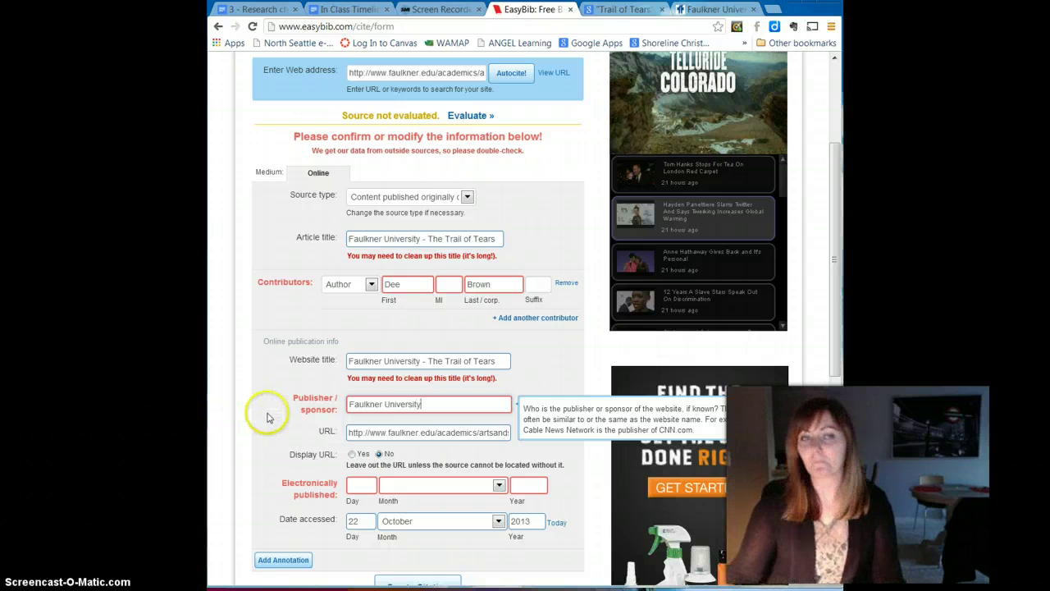
pyautogui.scroll(-1, 267, 410)
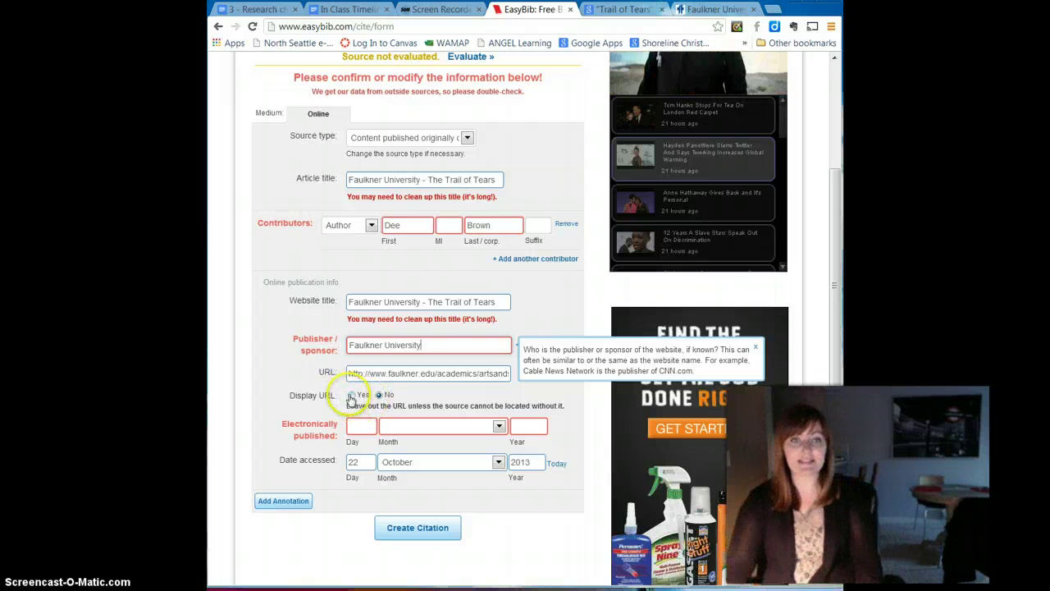
pyautogui.click(351, 396)
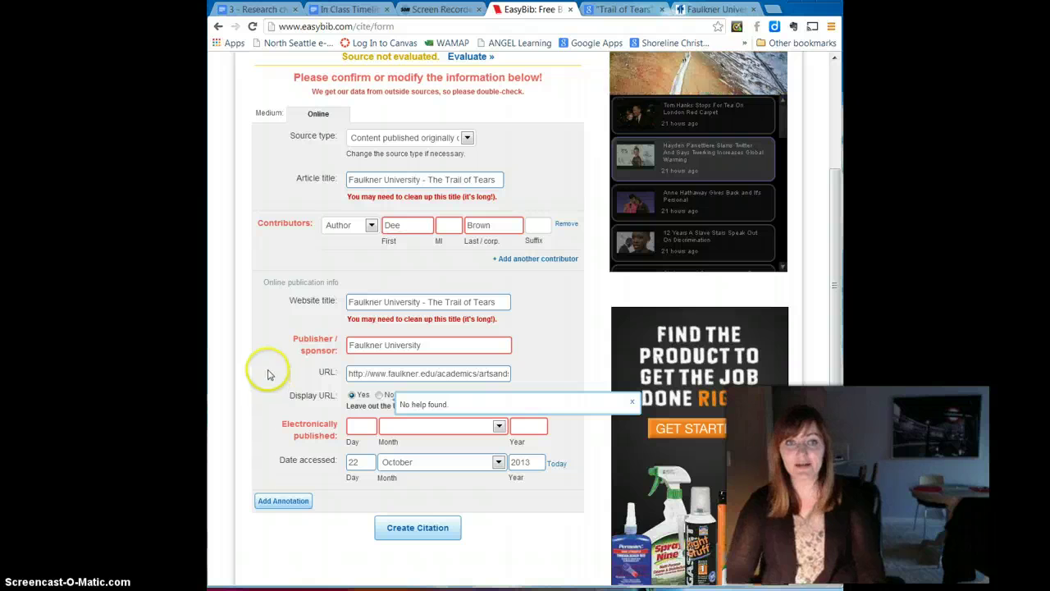
pyautogui.click(632, 401)
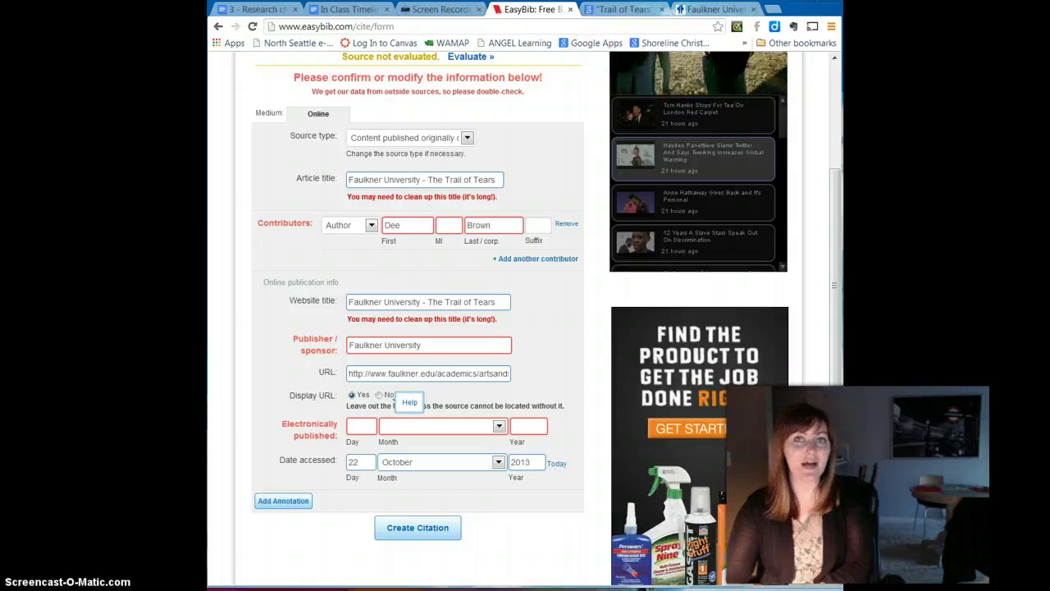
# Check the Faulkner article for a publication date and create the citation with the electronic publication date left blank
pyautogui.click(705, 9)
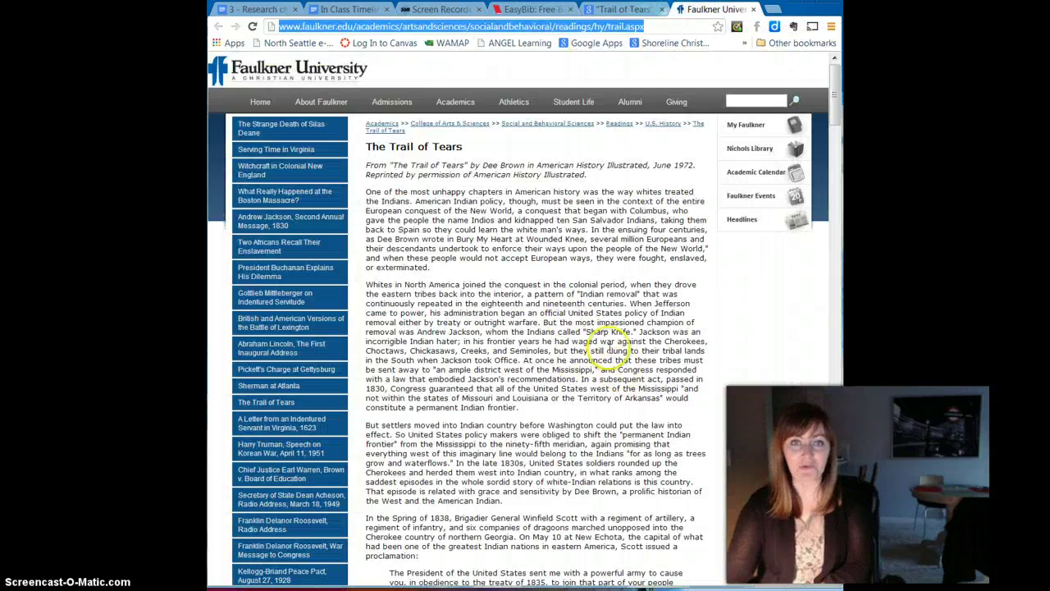
pyautogui.scroll(-6, 597, 341)
pyautogui.scroll(-6, 597, 340)
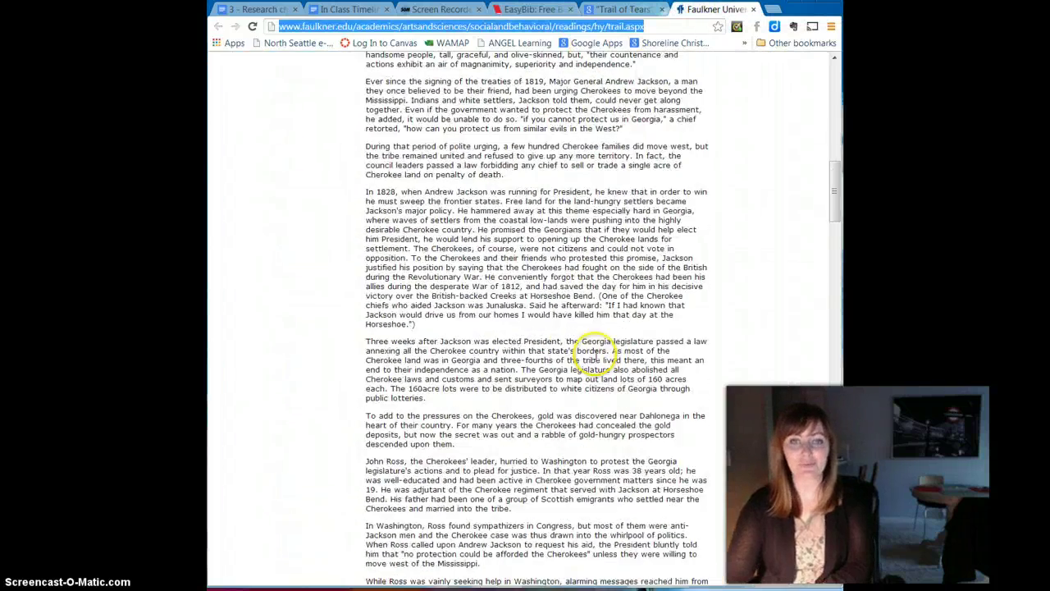
pyautogui.scroll(3, 597, 342)
pyautogui.moveTo(834, 187); pyautogui.dragTo(834, 90)
pyautogui.click(543, 9)
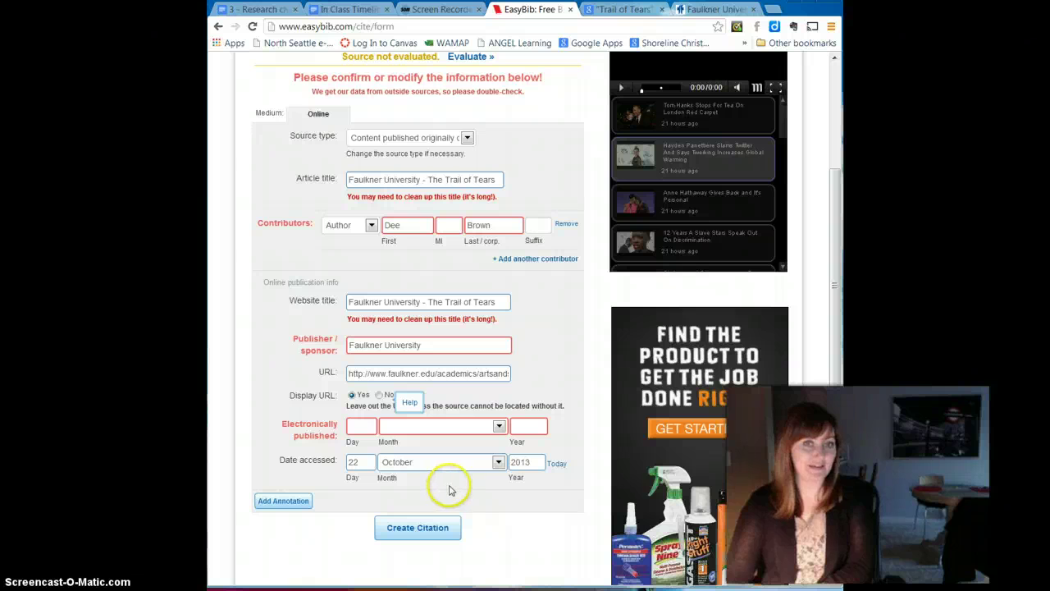
pyautogui.click(401, 532)
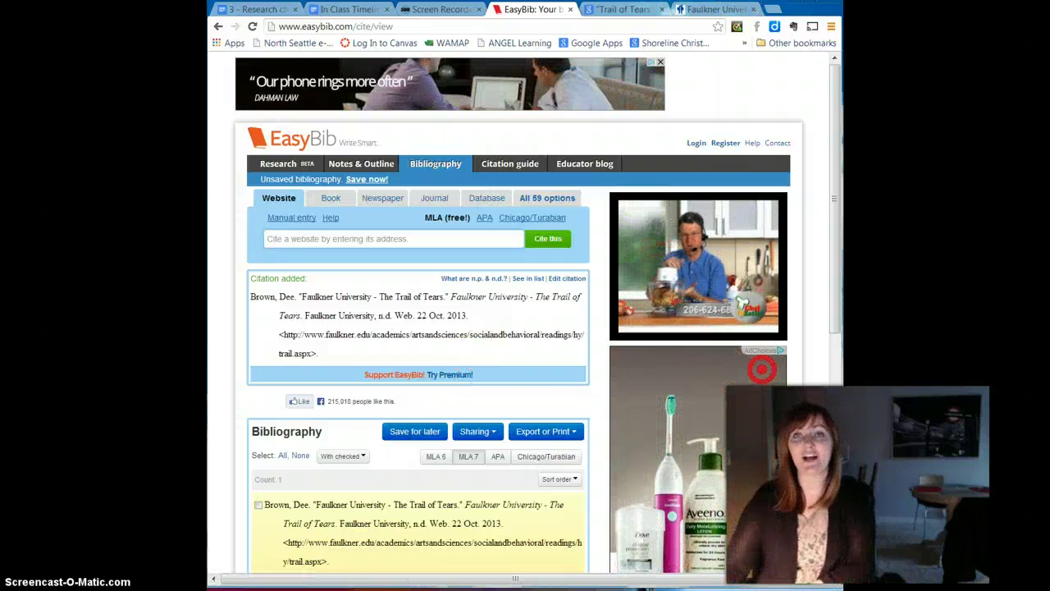
# Revisit the source article and return to the finished citation in the EasyBib bibliography
pyautogui.click(713, 9)
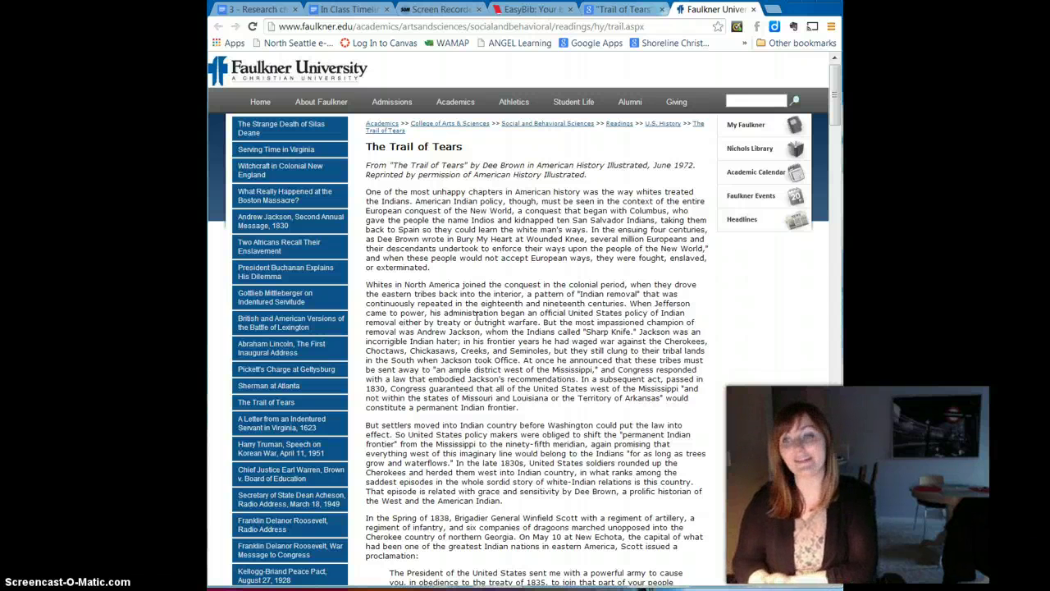
pyautogui.click(541, 9)
pyautogui.click(434, 163)
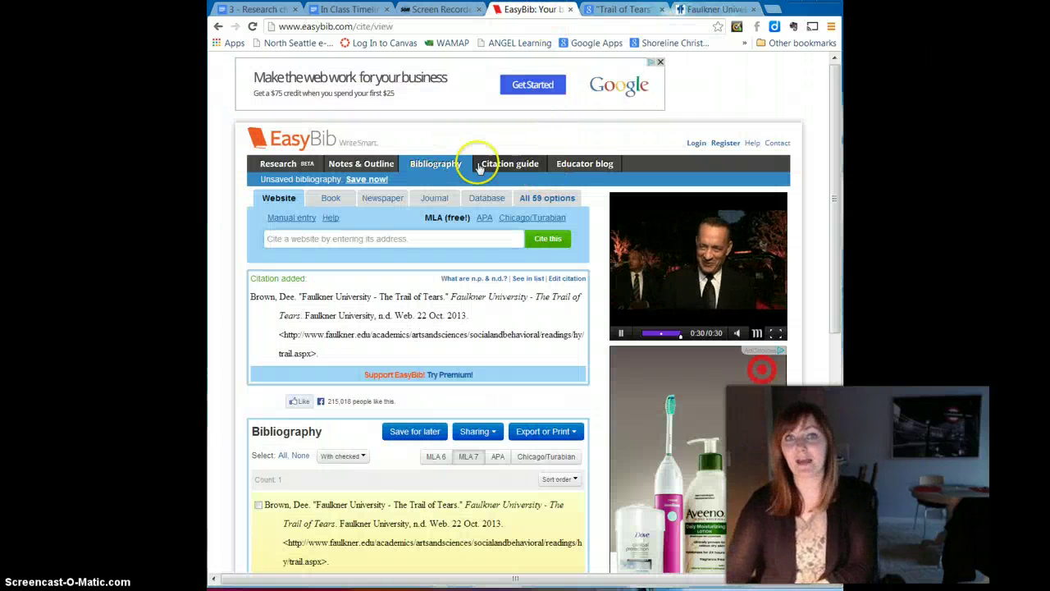